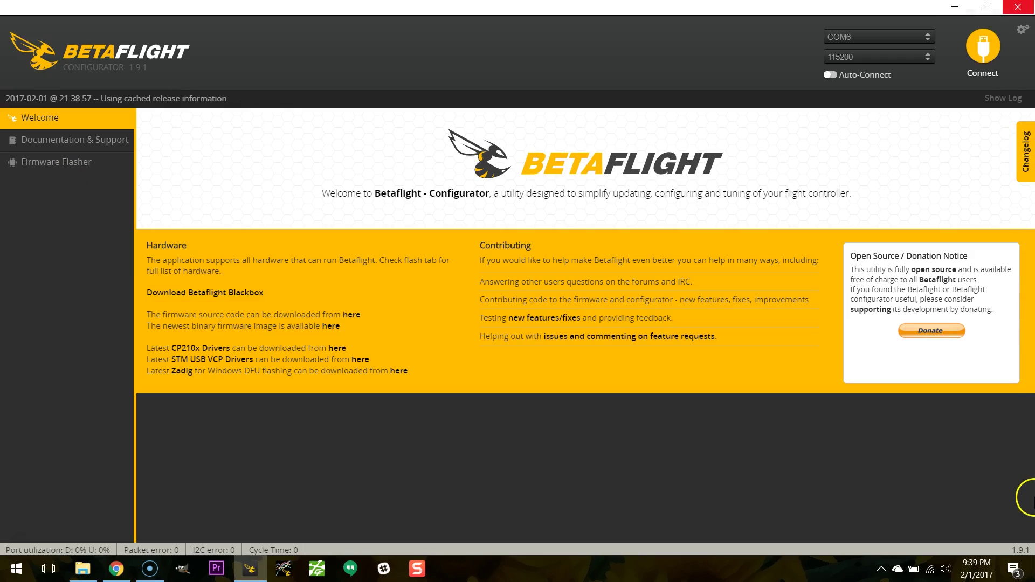
# - Open the firmware flasher and choose the stable 3.1.2 firmware version for the SPRACINGF3 board
pyautogui.click(58, 166)
pyautogui.click(173, 157)
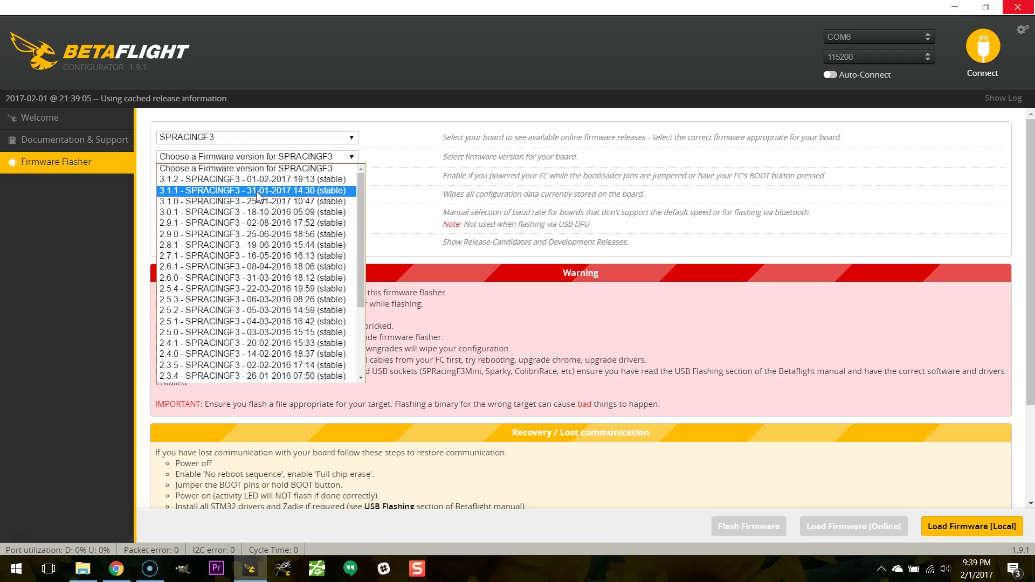
pyautogui.click(215, 192)
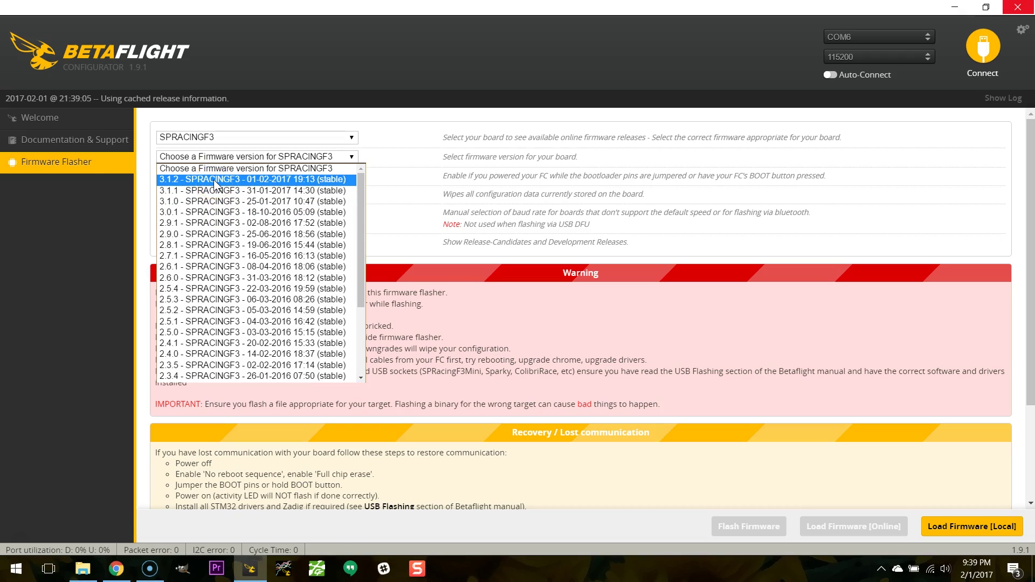
pyautogui.click(175, 205)
pyautogui.click(183, 181)
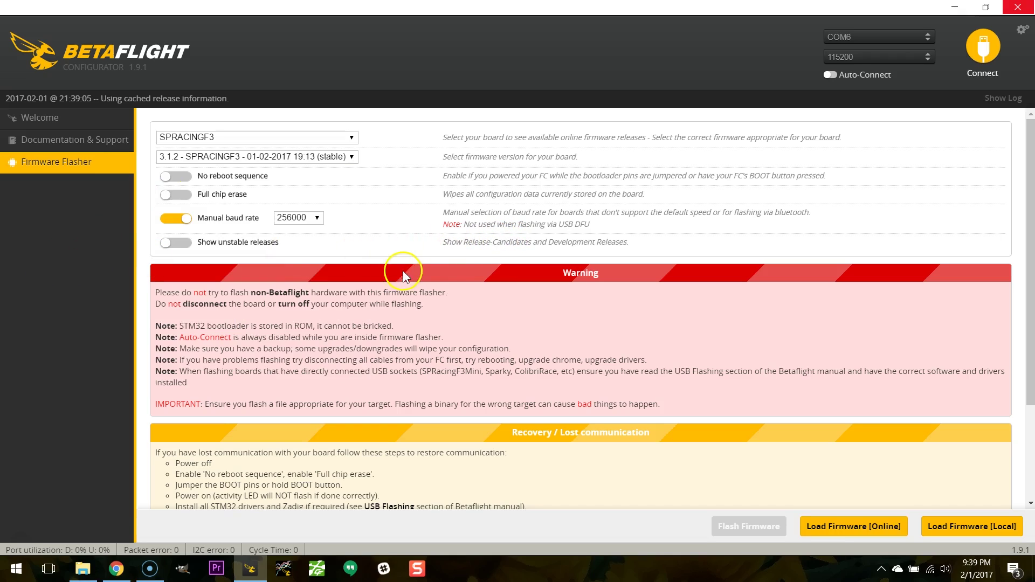
# - Load the selected 3.1.2 firmware from the online source and review its release info
pyautogui.click(853, 527)
pyautogui.scroll(-1, 724, 426)
pyautogui.scroll(1, 292, 223)
pyautogui.scroll(-5, 473, 225)
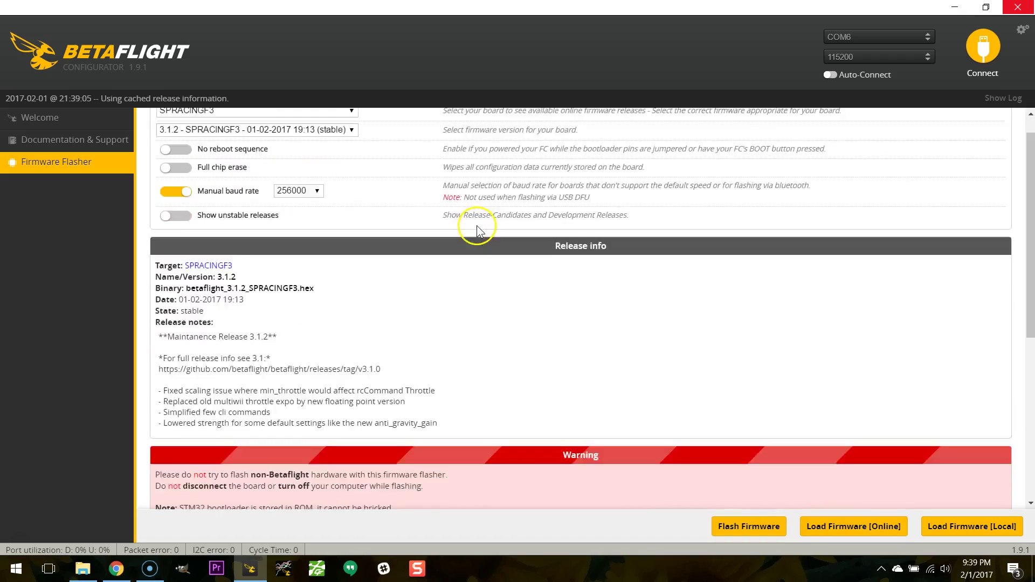
# - Switch to Chrome and read the Betaflight 3.1.2 and 3.1.1 release notes on GitHub, including the Iterm windup handling fix
pyautogui.hotkey('alt', 'Tab')
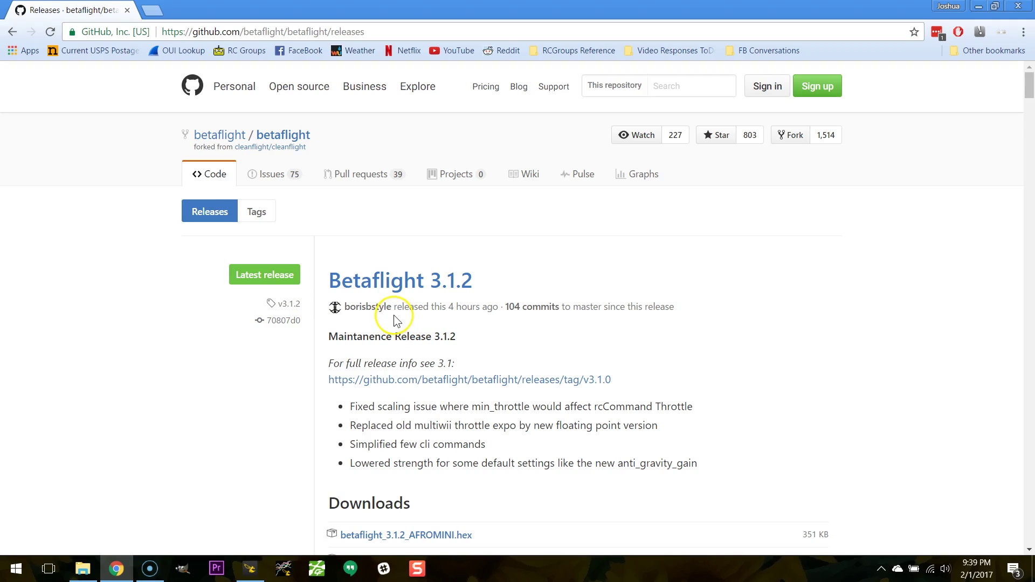
pyautogui.scroll(-2, 237, 358)
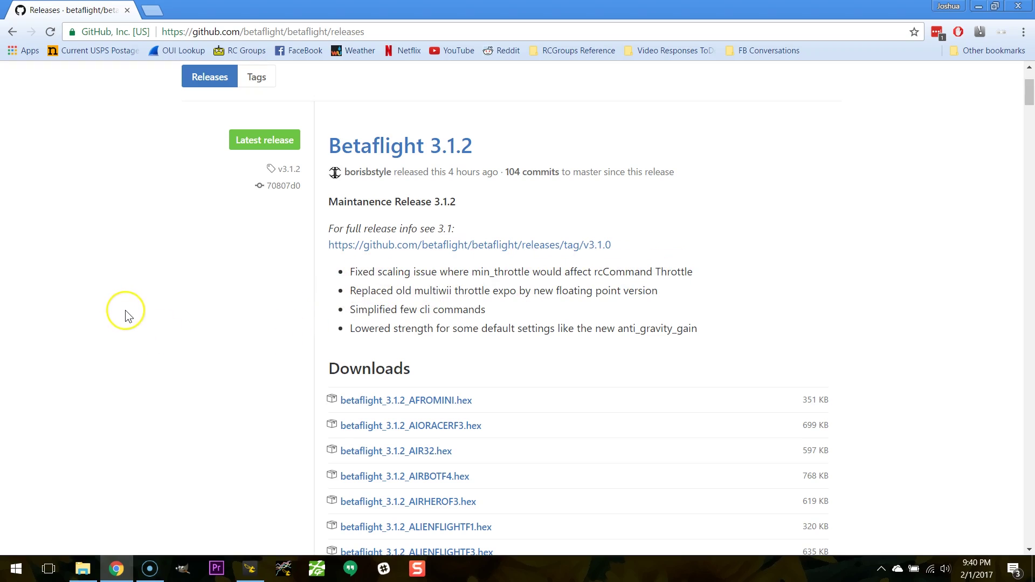
pyautogui.scroll(-1, 126, 310)
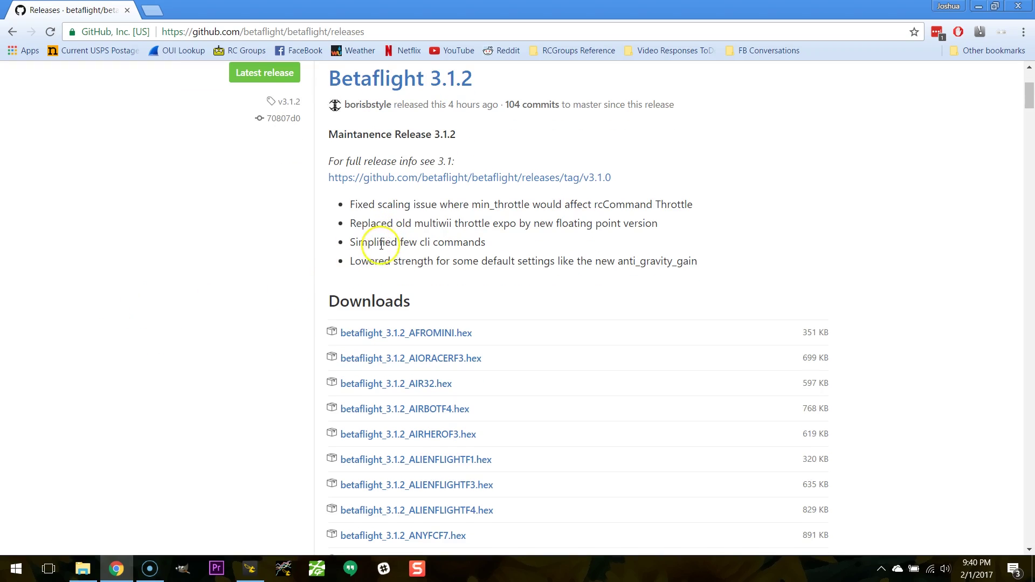
pyautogui.scroll(-20, 289, 306)
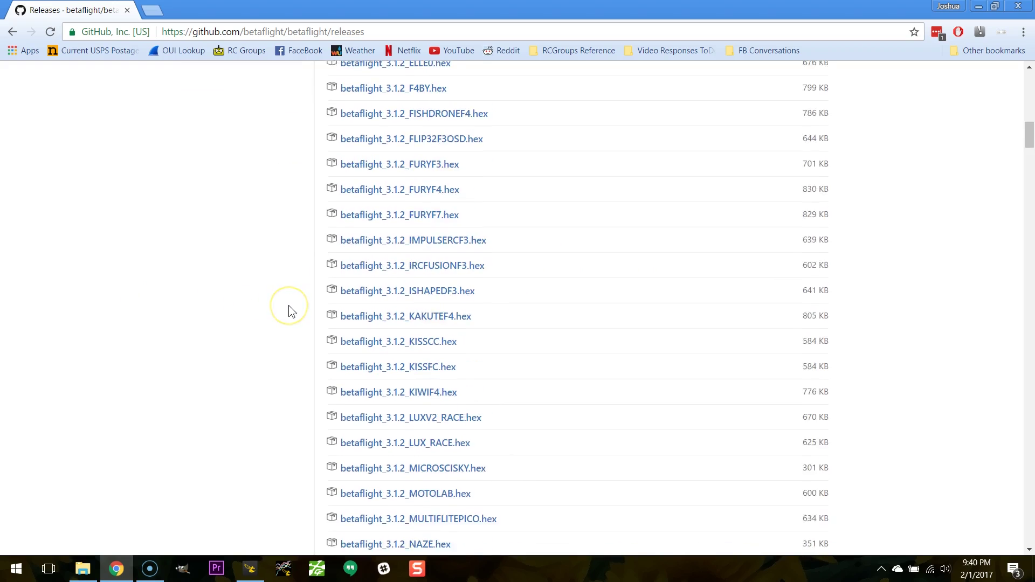
pyautogui.scroll(-8, 289, 306)
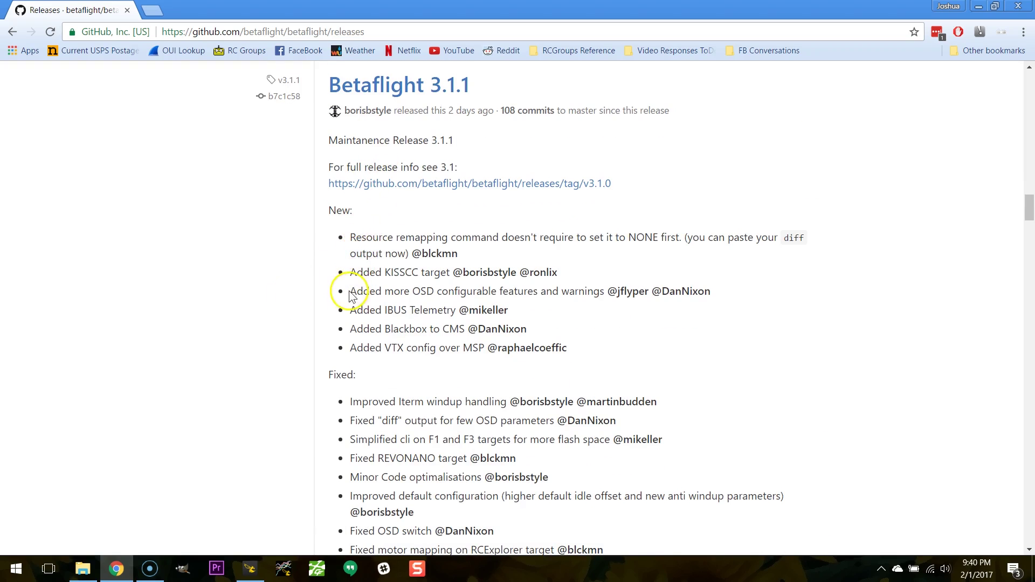
pyautogui.scroll(-4, 352, 299)
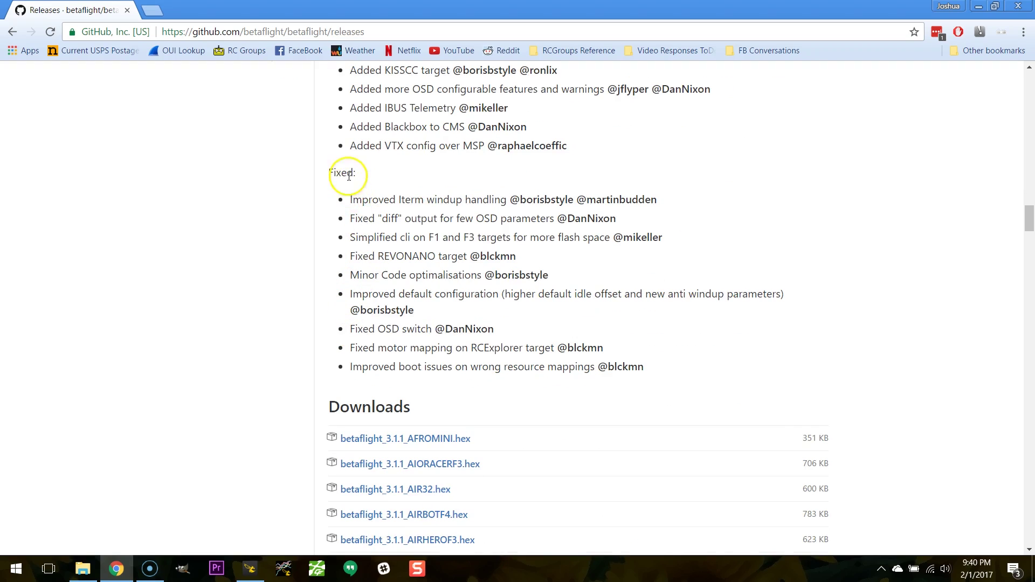
pyautogui.moveTo(351, 201); pyautogui.dragTo(677, 199)
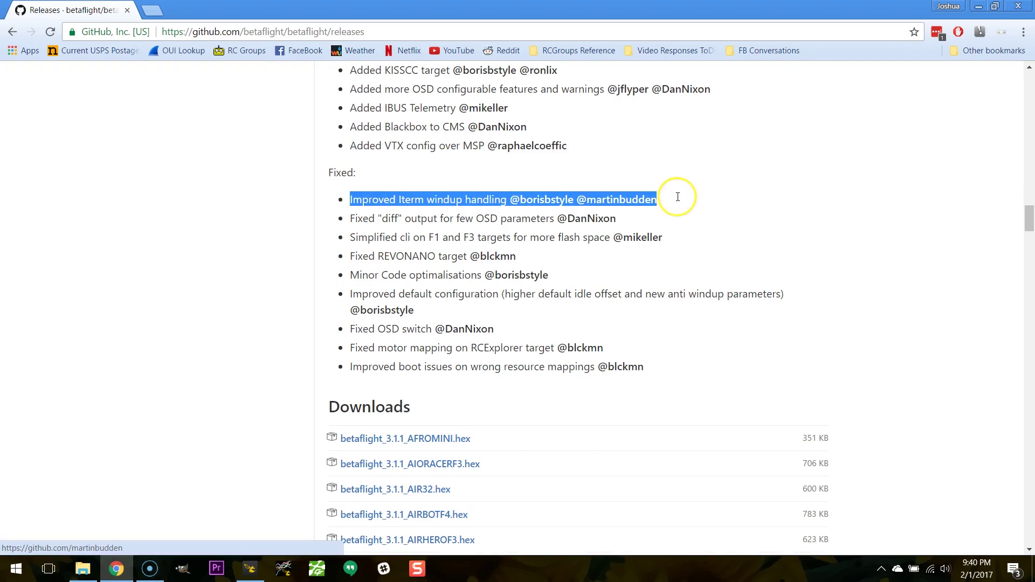
pyautogui.click(354, 214)
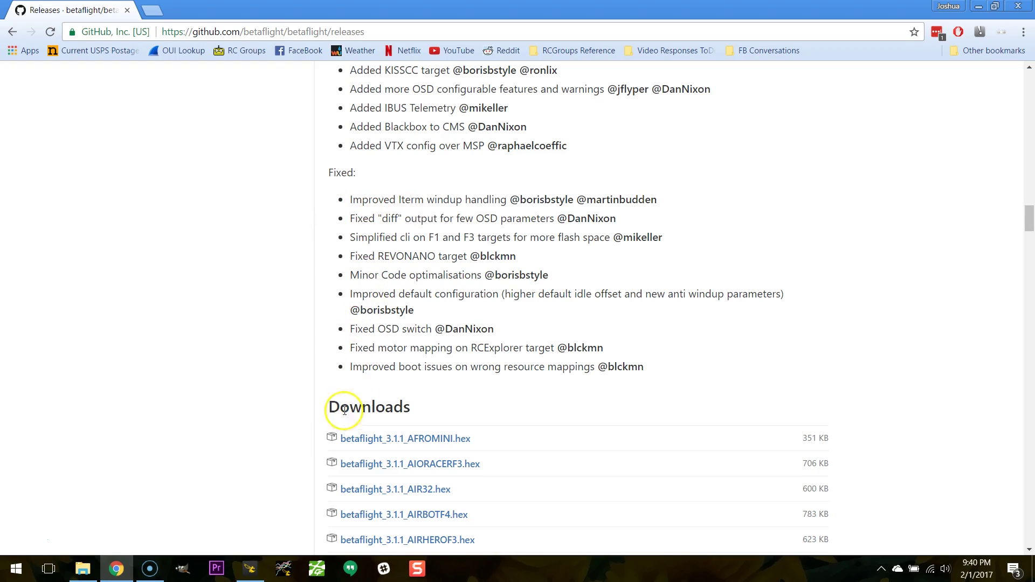
# - Switch back to Betaflight Configurator, connect to the flight controller and show its serial port settings
pyautogui.click(251, 571)
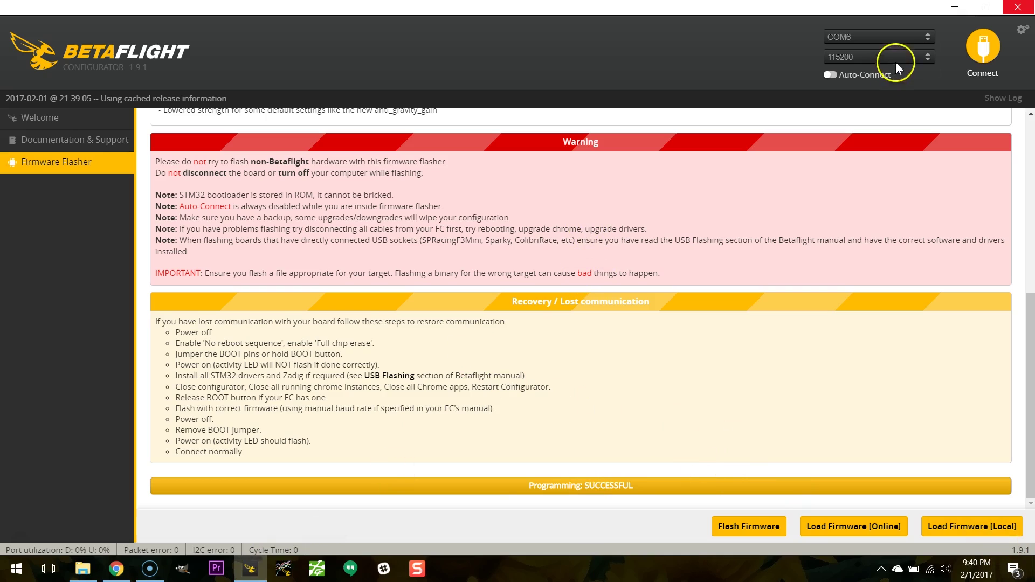
pyautogui.click(982, 45)
pyautogui.click(26, 141)
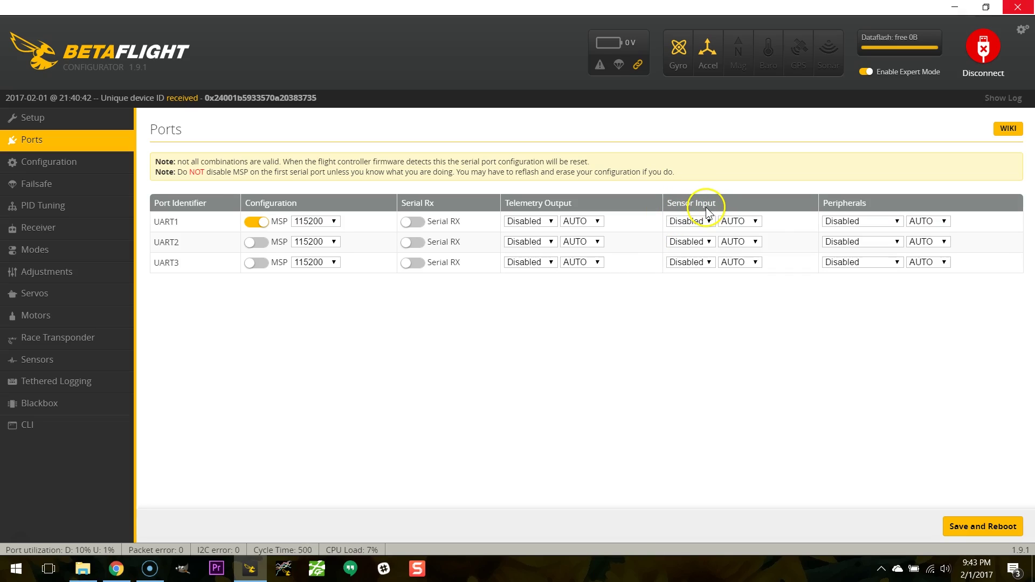
# - Set UART1's sensor input to ESC and its peripheral to TBS SmartAudio
pyautogui.click(689, 220)
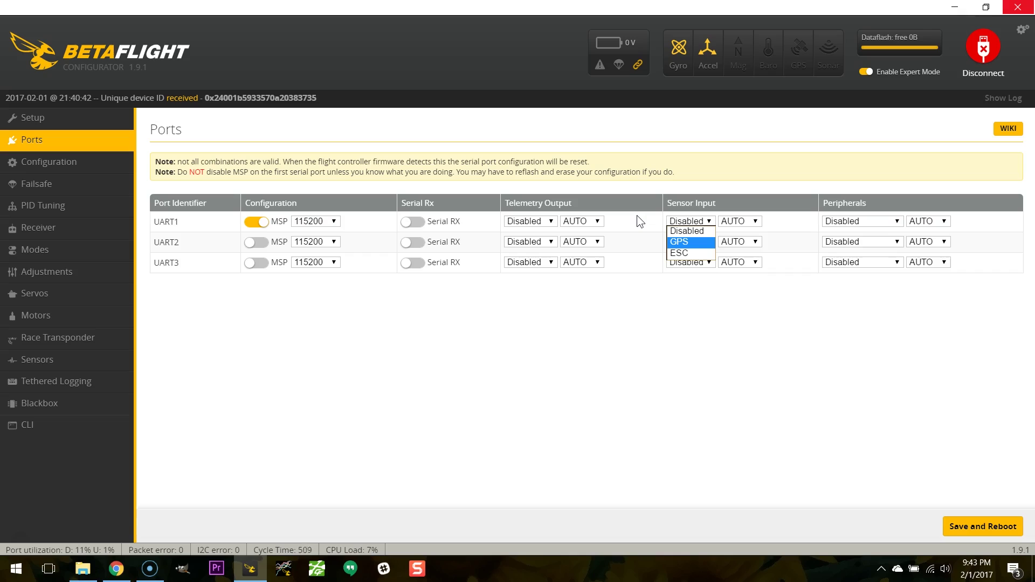
pyautogui.click(680, 253)
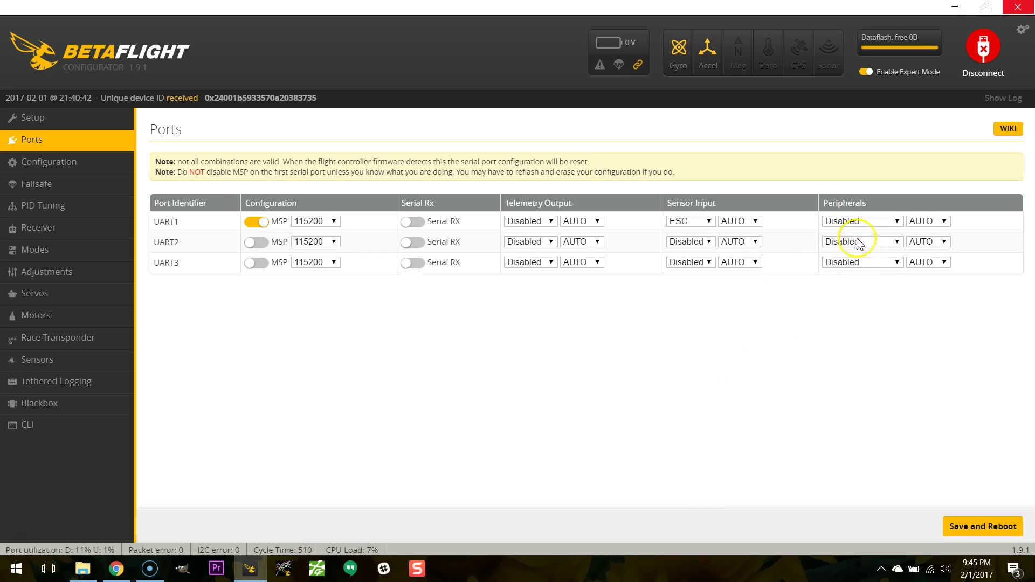
pyautogui.click(881, 221)
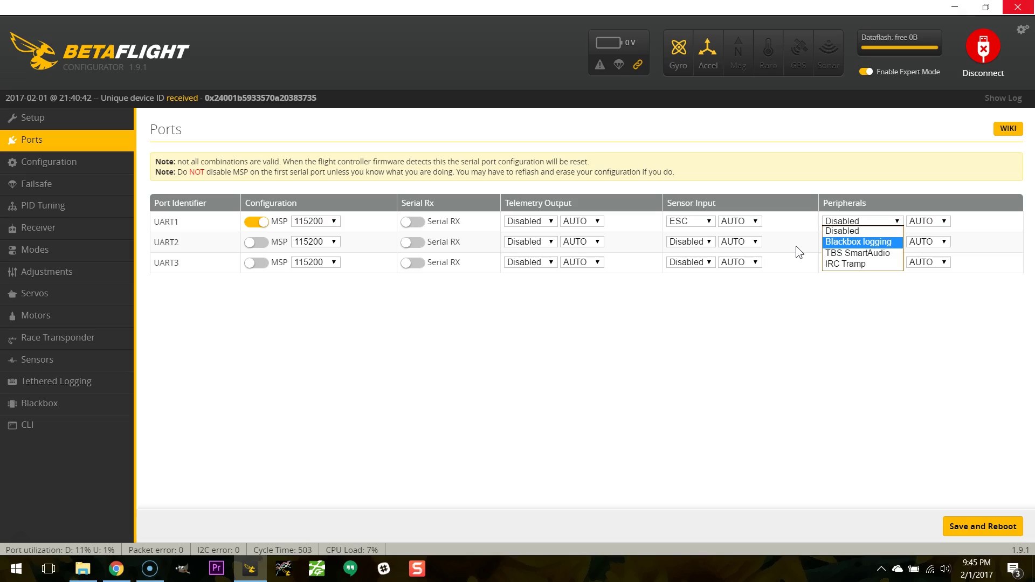
pyautogui.press('Down')
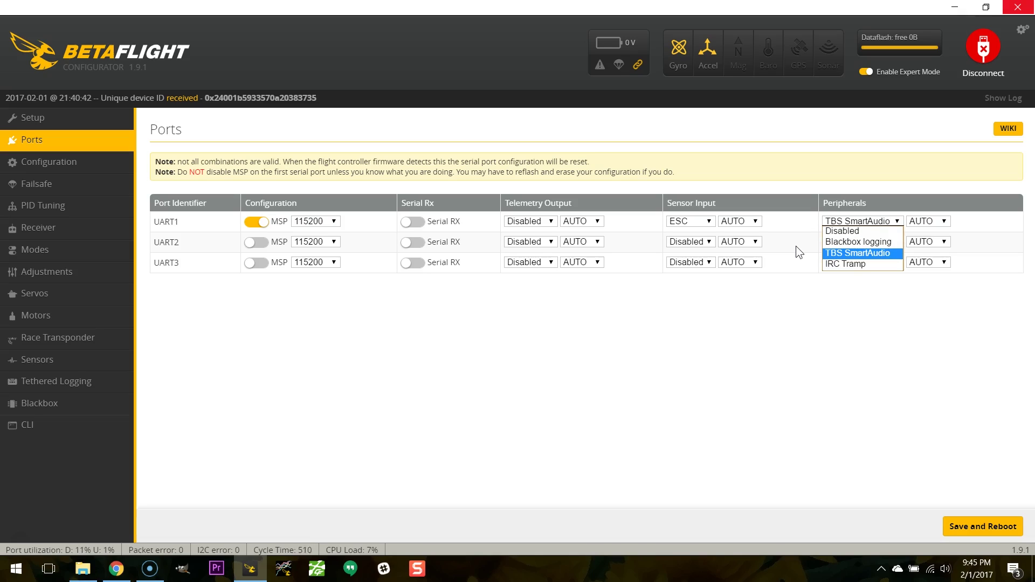
pyautogui.press('Down')
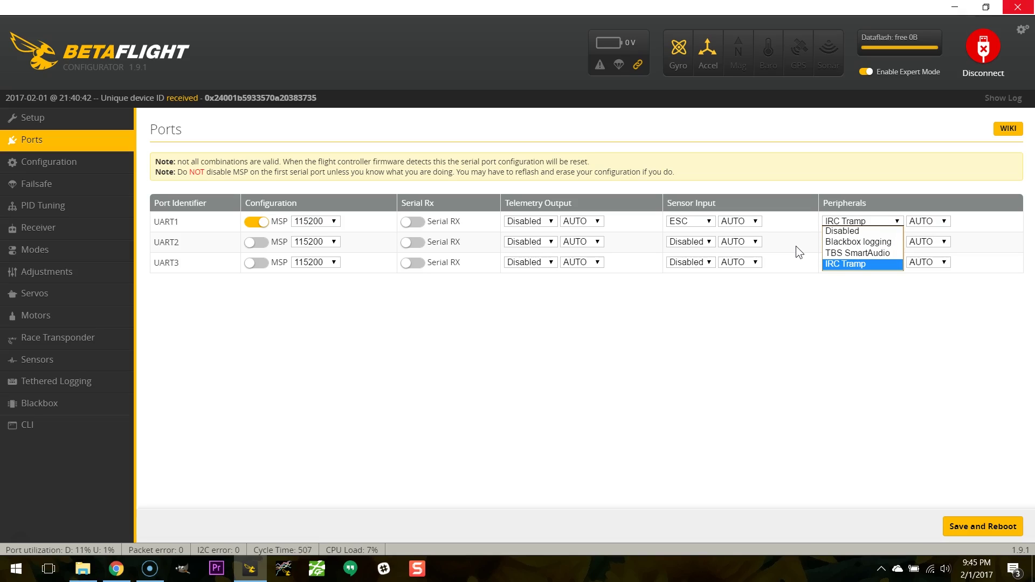
pyautogui.press('Up')
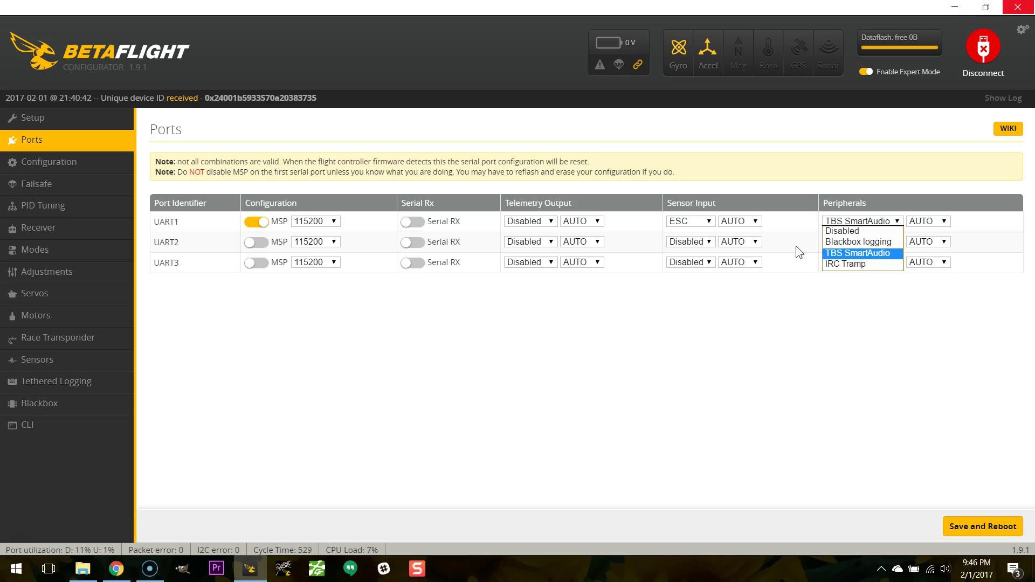
pyautogui.click(762, 309)
# - Go to the board's general configuration and select ONESHOT125 as the ESC/motor protocol
pyautogui.click(41, 164)
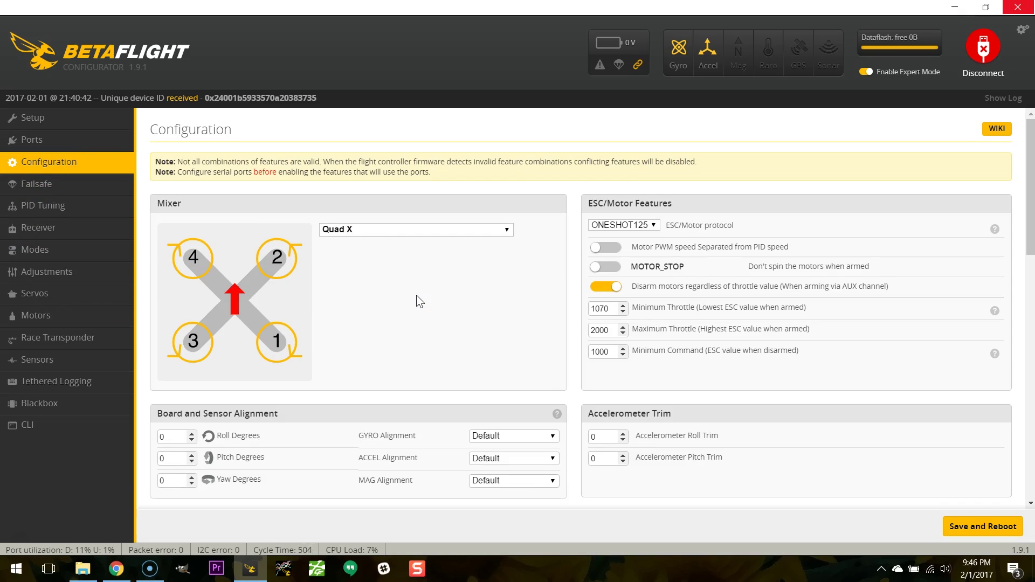
pyautogui.click(640, 226)
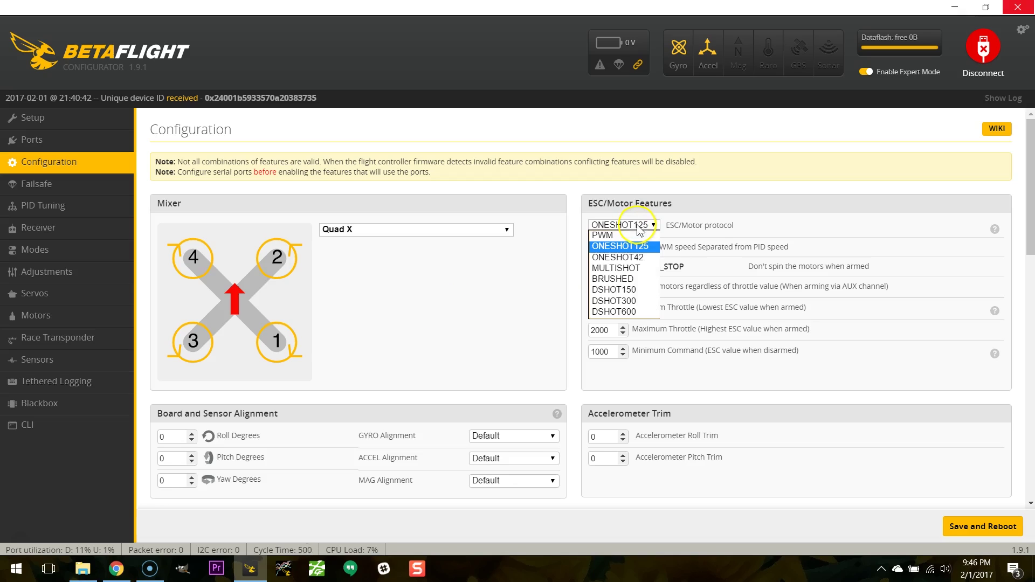
pyautogui.click(636, 253)
# - Set both the gyro update frequency and the PID loop frequency to 8 kHz, and save with a reboot
pyautogui.scroll(-6, 342, 327)
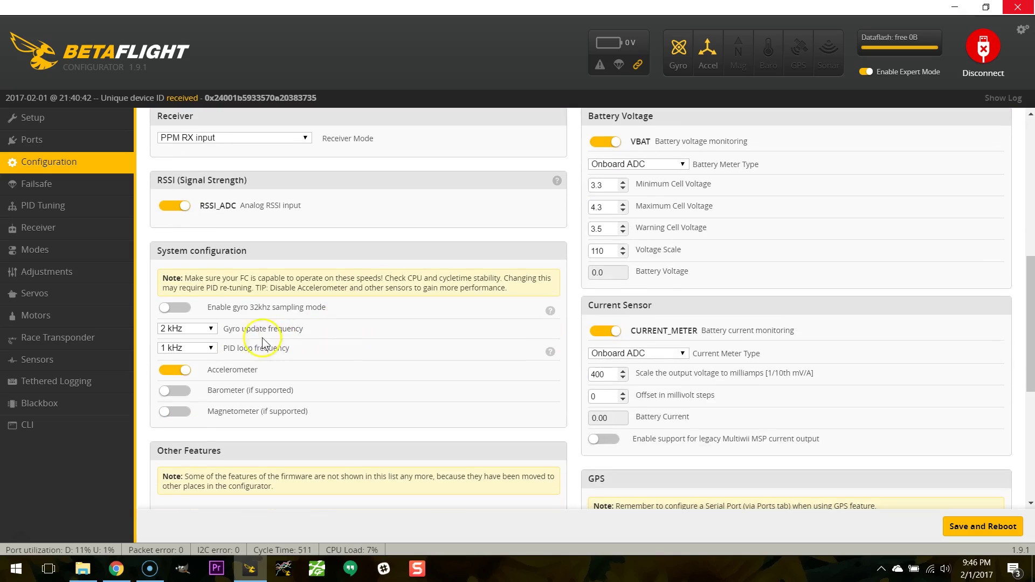
pyautogui.click(192, 351)
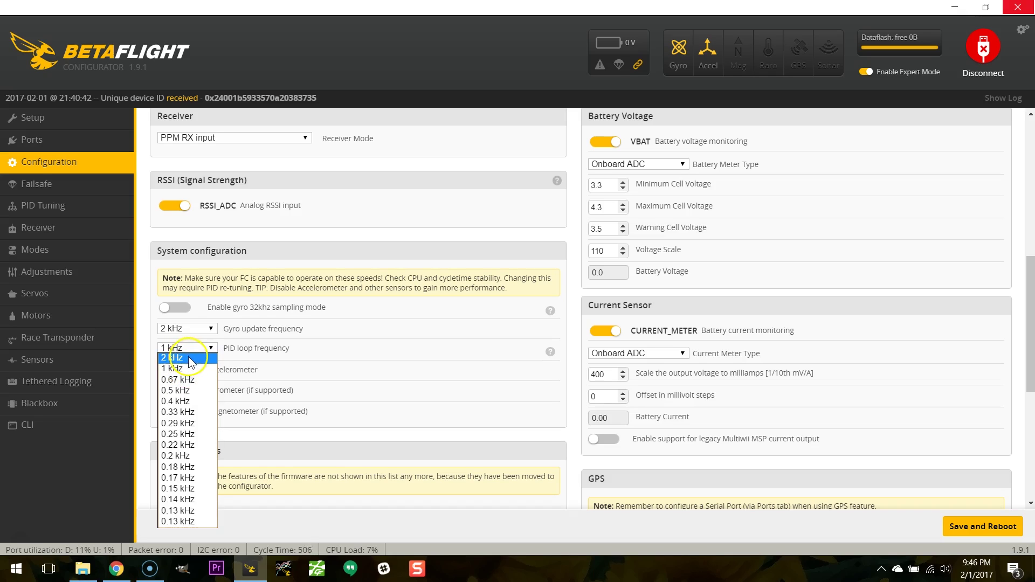
pyautogui.click(189, 357)
pyautogui.click(183, 329)
pyautogui.click(179, 338)
pyautogui.click(182, 348)
pyautogui.click(183, 358)
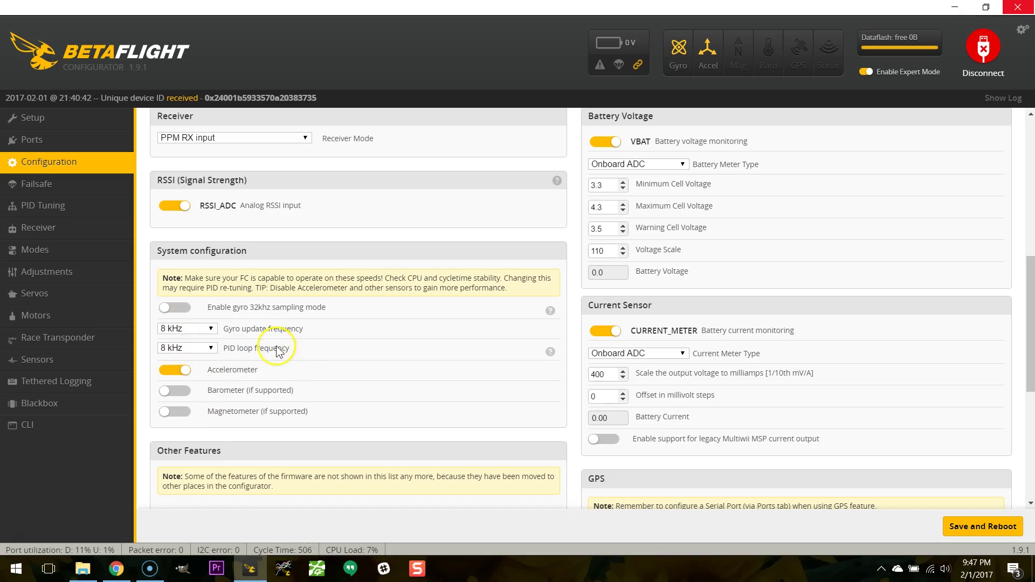
pyautogui.click(987, 526)
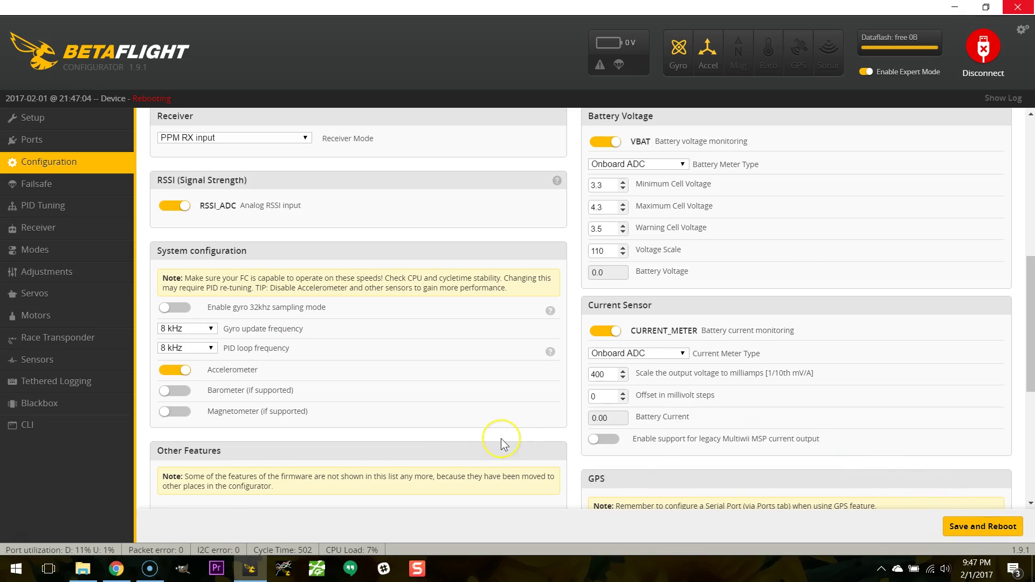
# - Check the PID loop frequency and its available options in the system configuration after the reboot
pyautogui.scroll(-6, 406, 303)
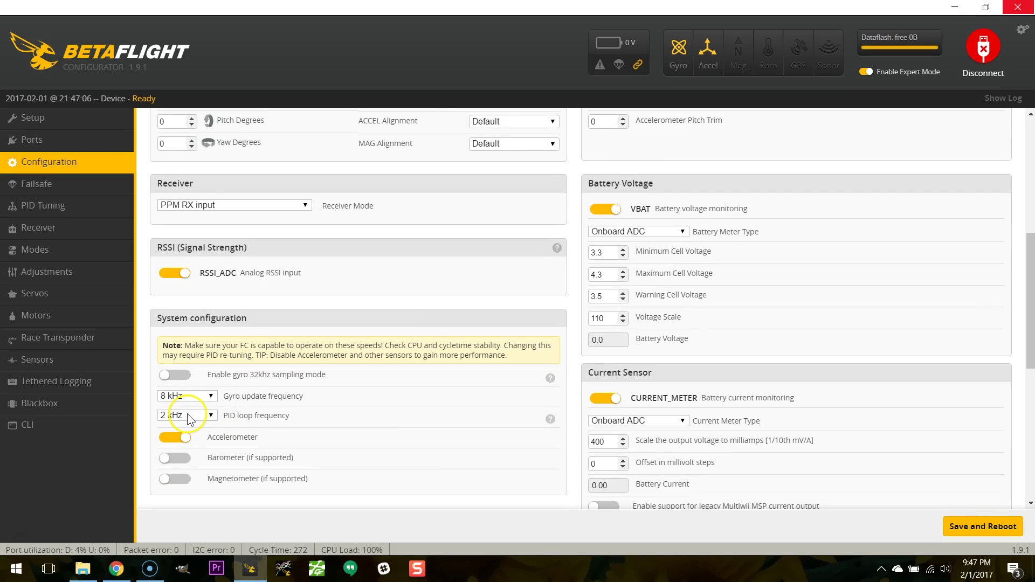
pyautogui.click(187, 413)
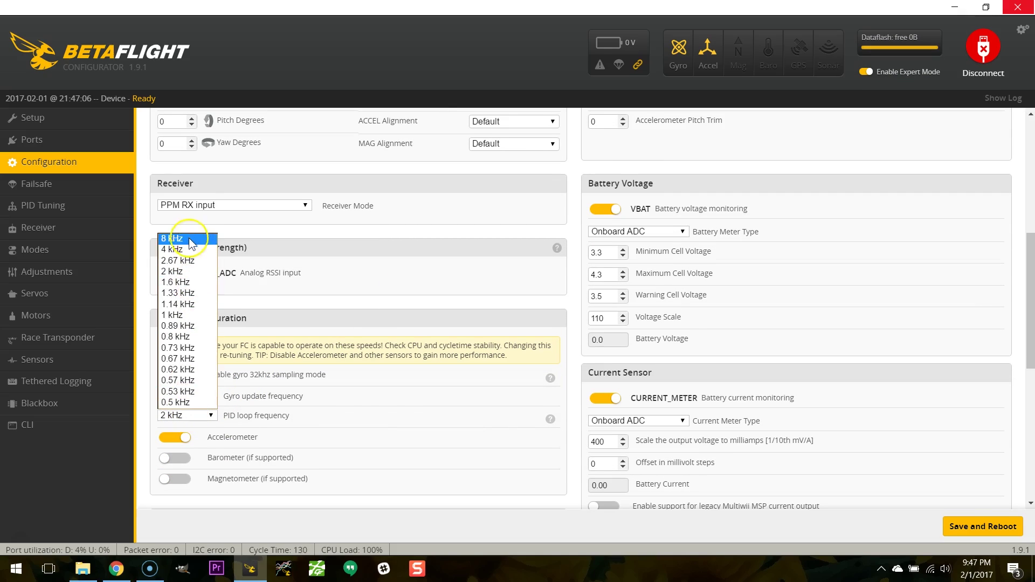
pyautogui.click(354, 400)
pyautogui.scroll(6, 455, 322)
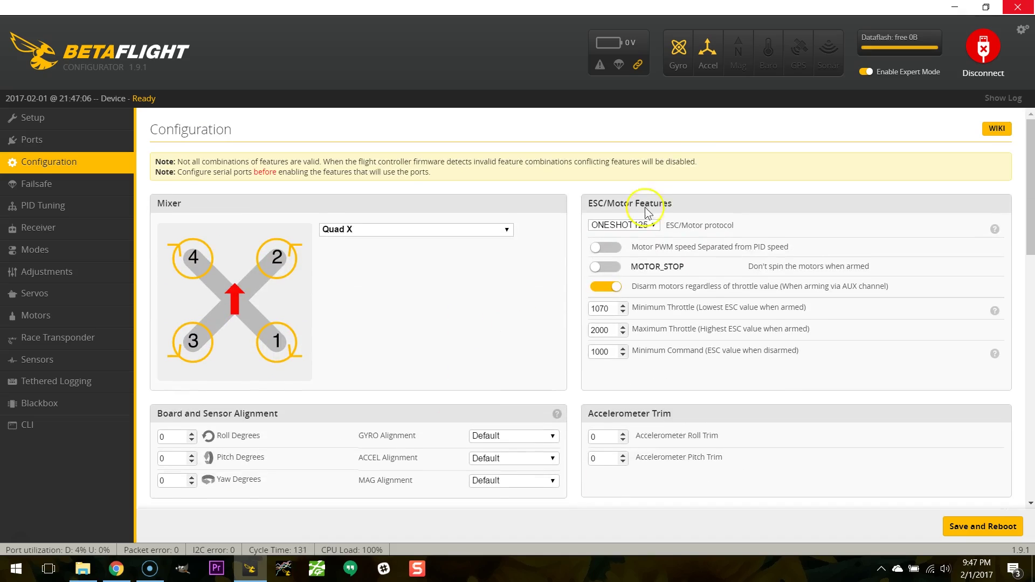
# - Change the ESC/motor protocol to ONESHOT42 and from there to MULTISHOT
pyautogui.click(618, 226)
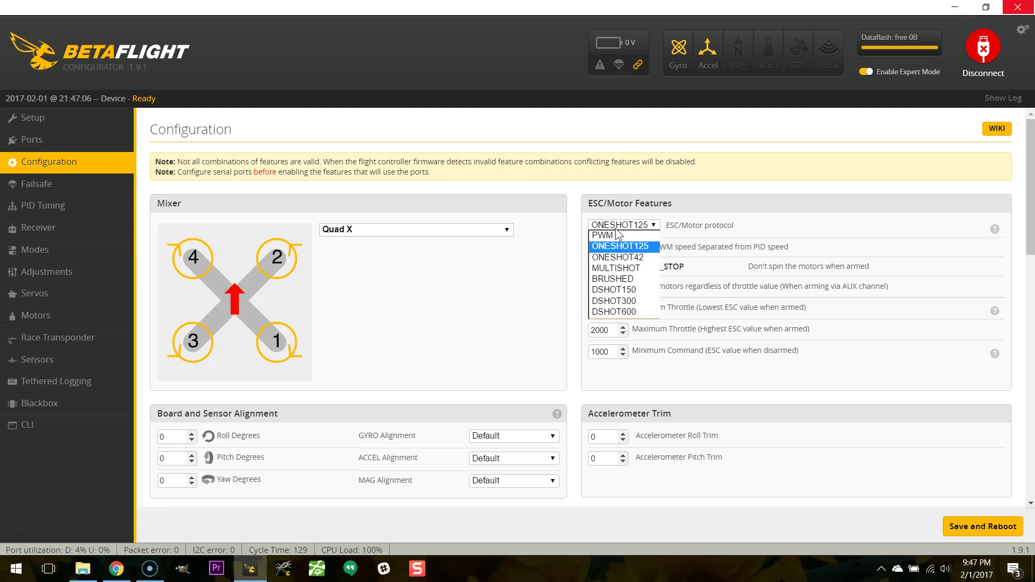
pyautogui.click(642, 257)
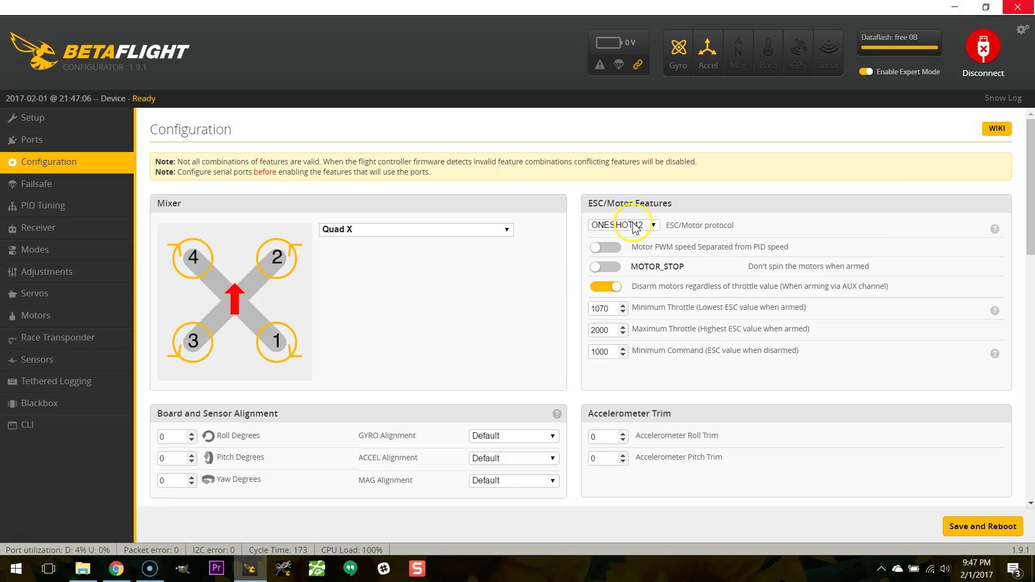
pyautogui.click(620, 225)
pyautogui.click(632, 268)
# - Try the serial-based receiver mode with its receiver provider options, and restore the mode to PPM RX input
pyautogui.scroll(-6, 863, 318)
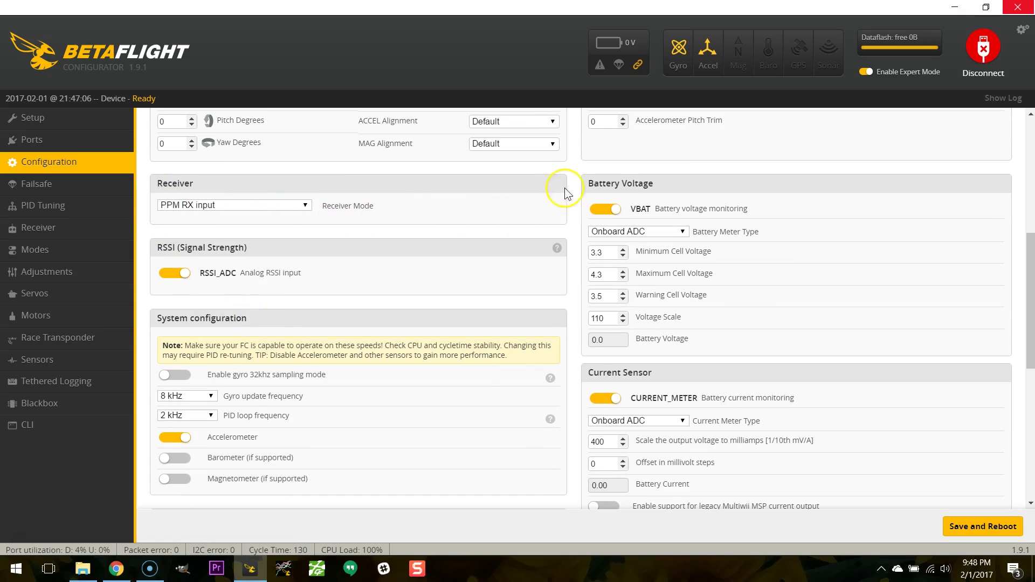
pyautogui.click(258, 206)
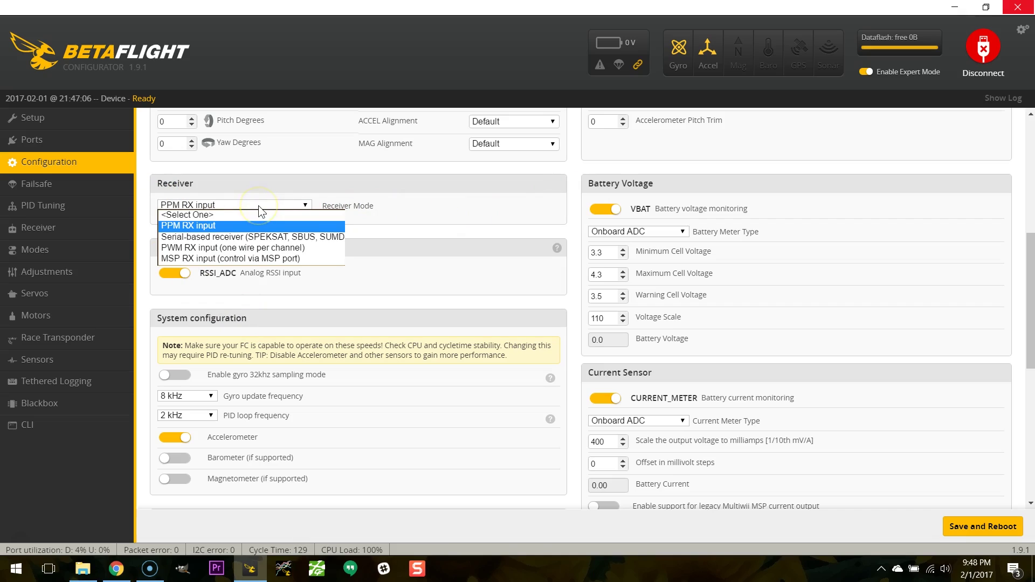
pyautogui.click(258, 237)
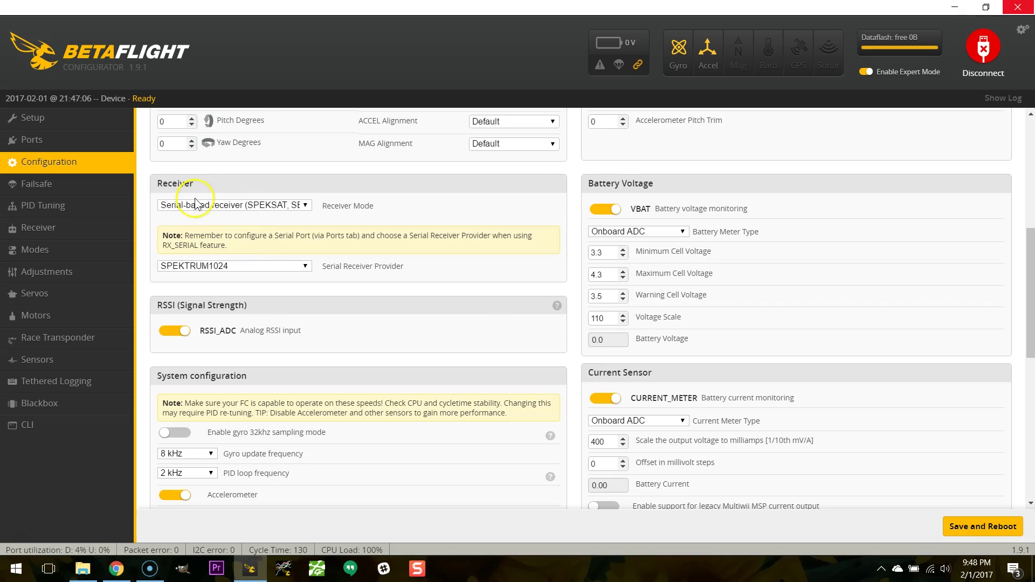
pyautogui.click(183, 267)
pyautogui.click(329, 235)
pyautogui.click(243, 206)
pyautogui.click(240, 224)
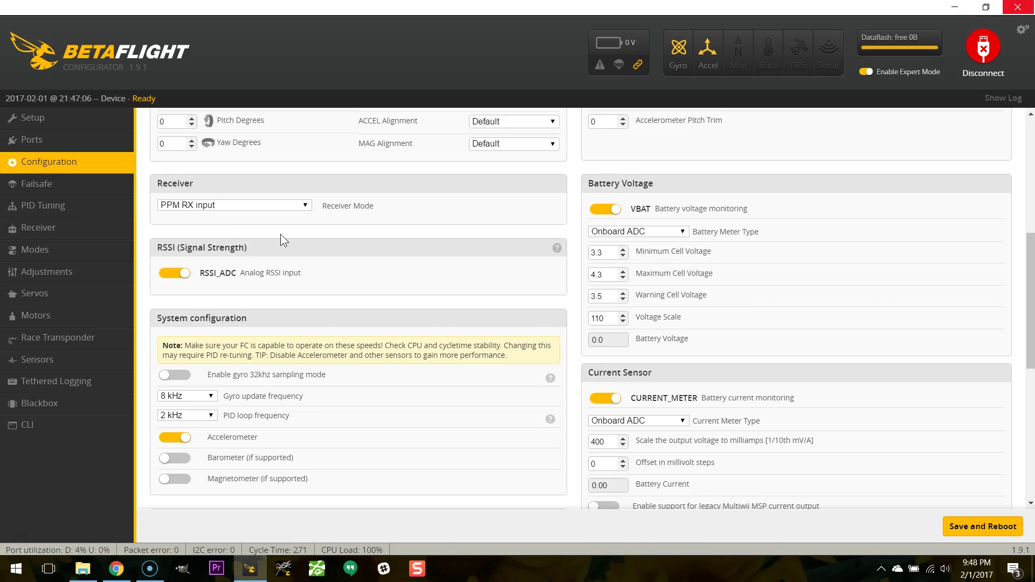
pyautogui.click(227, 274)
pyautogui.click(338, 253)
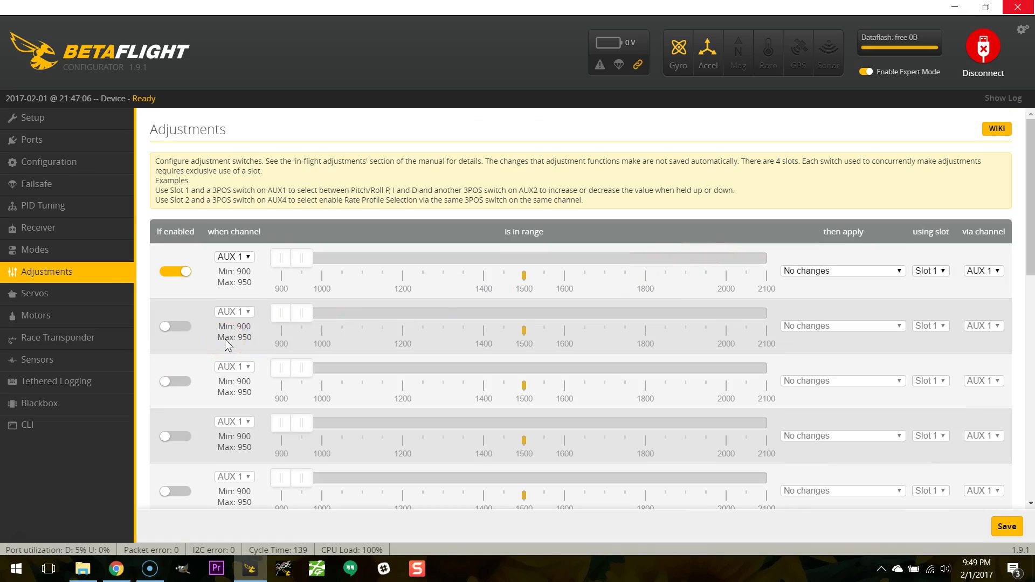
# - Choose D Setpoint Transition as the function applied by the first enabled adjustment switch
pyautogui.click(859, 271)
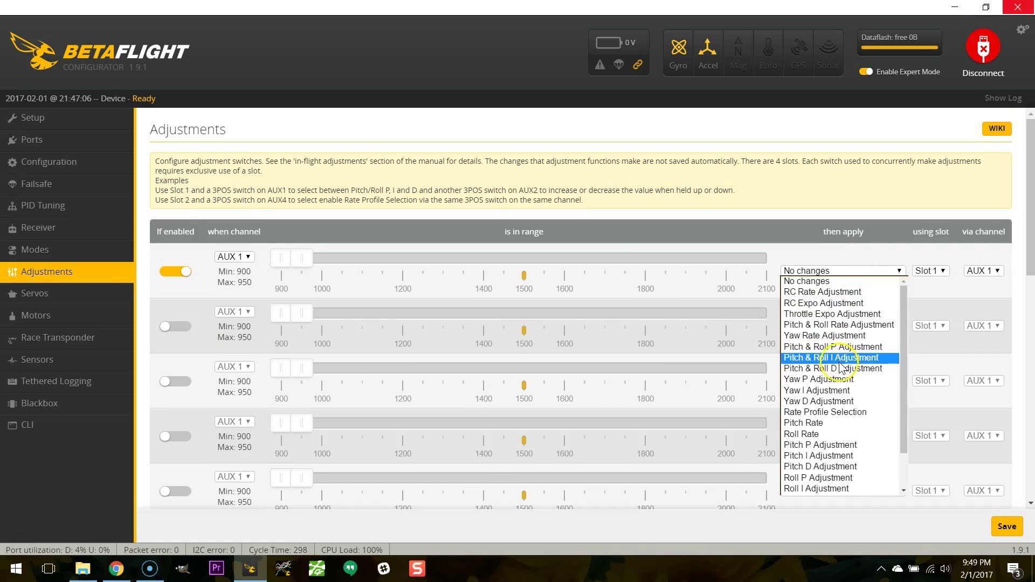
pyautogui.scroll(-2, 841, 410)
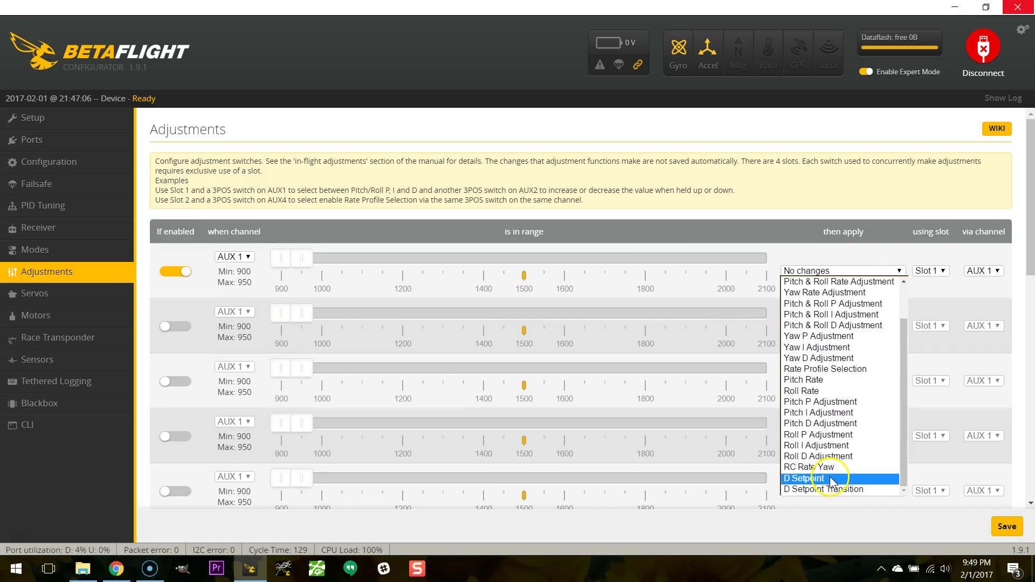
pyautogui.click(803, 483)
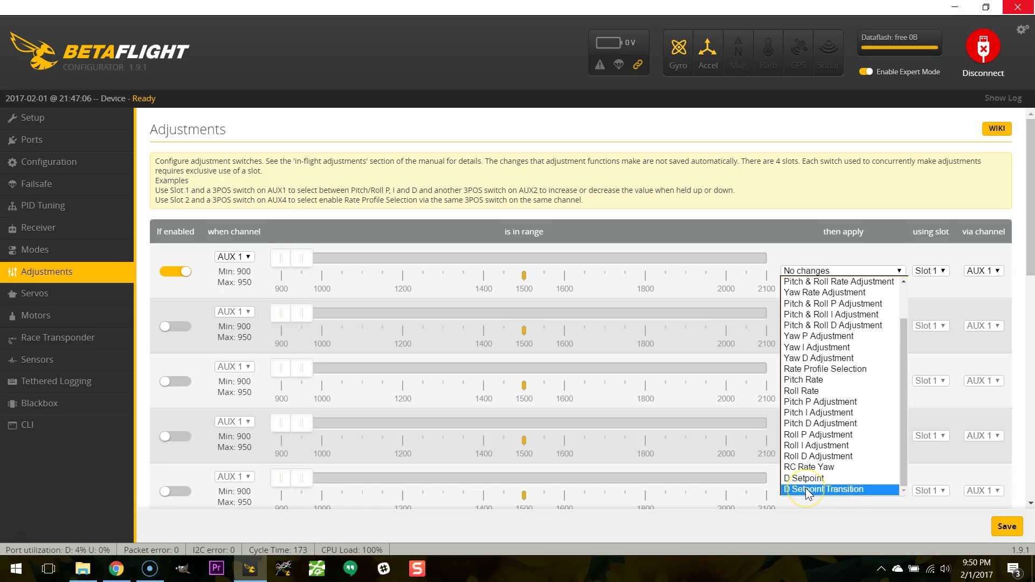
pyautogui.click(812, 488)
# - Open the flight controller's Setup page
pyautogui.click(43, 125)
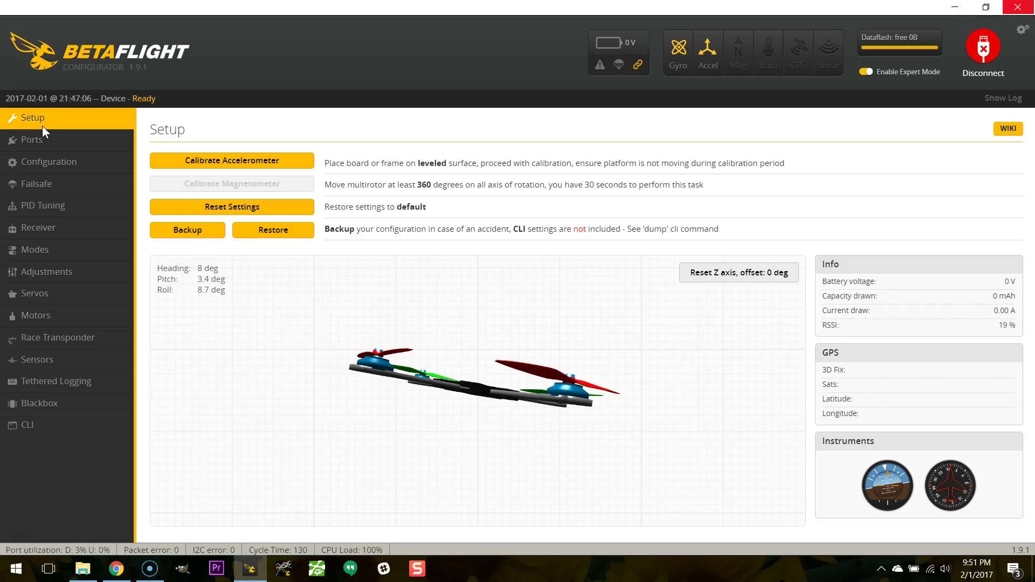